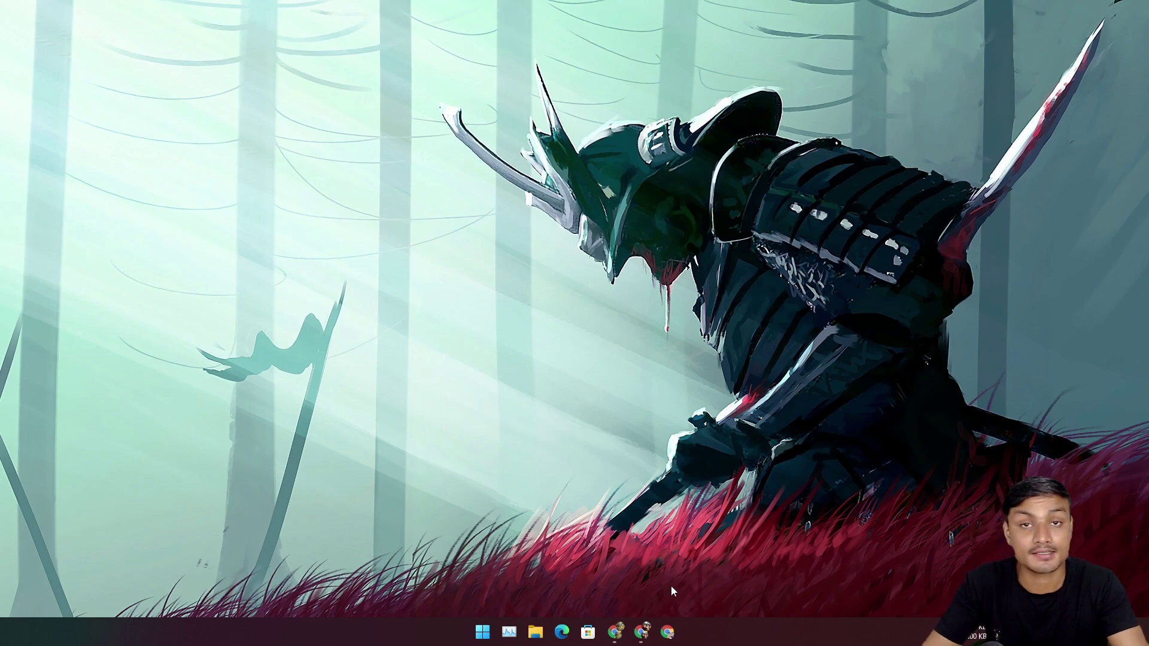
# - Restore the Chrome window showing the Master Oogway YouTube video
pyautogui.click(642, 632)
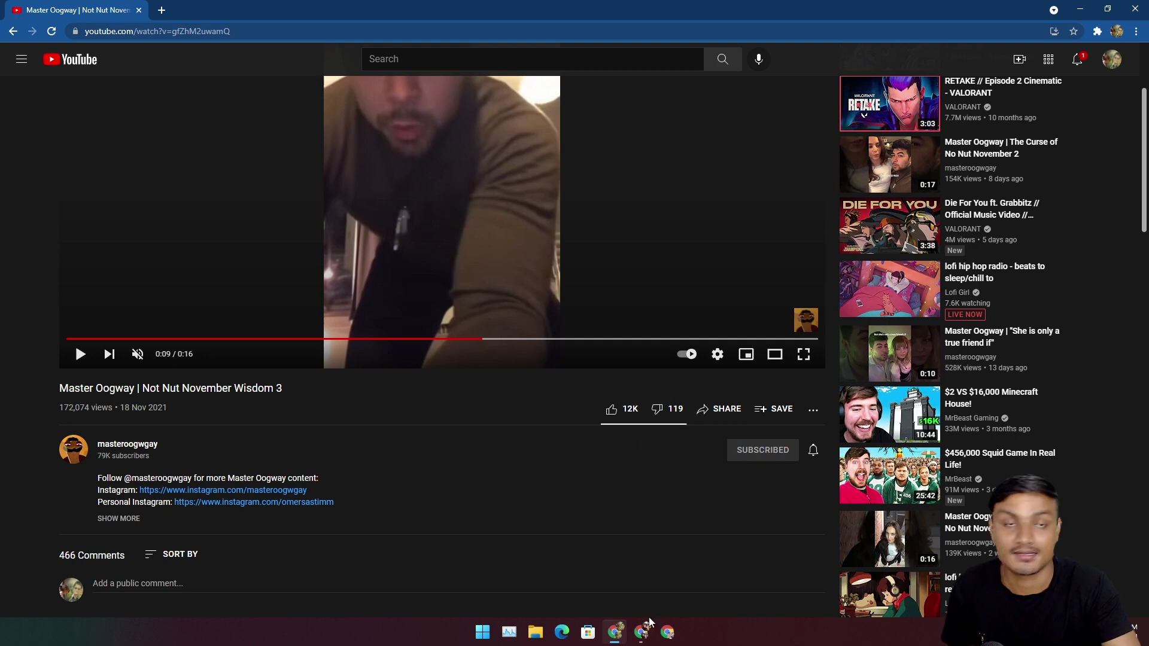
# - Bring the bootable USB flash drive video to the front, with 28K likes and no dislike number
pyautogui.click(644, 632)
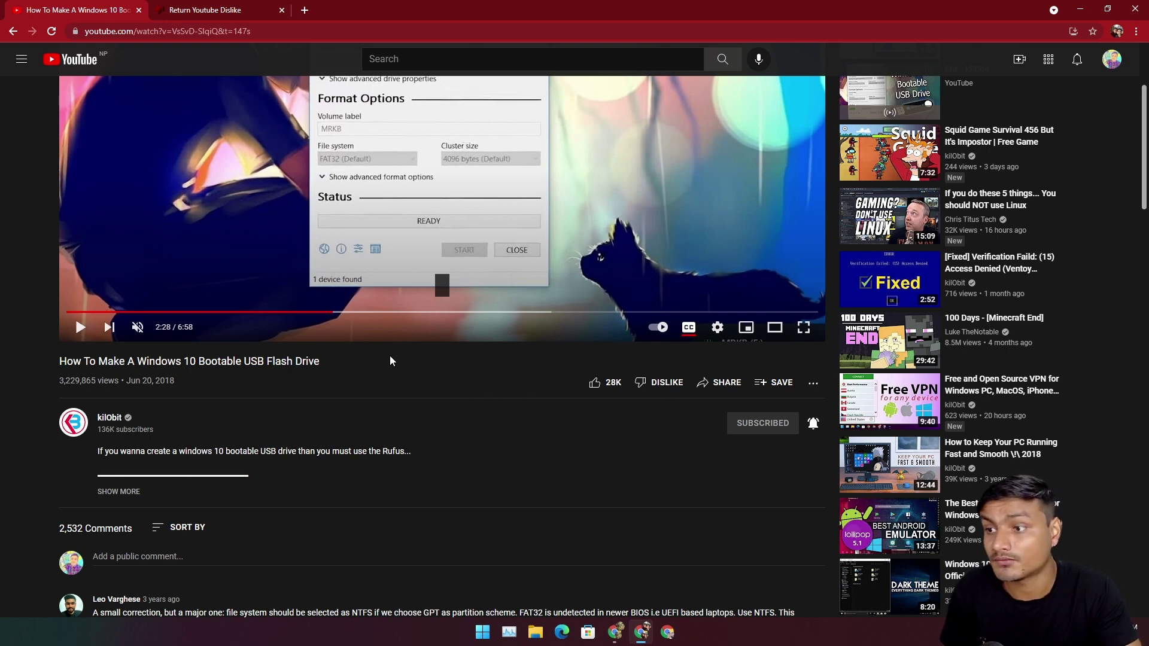
# - Go to the Return YouTube Dislike site and open its install page
pyautogui.click(226, 12)
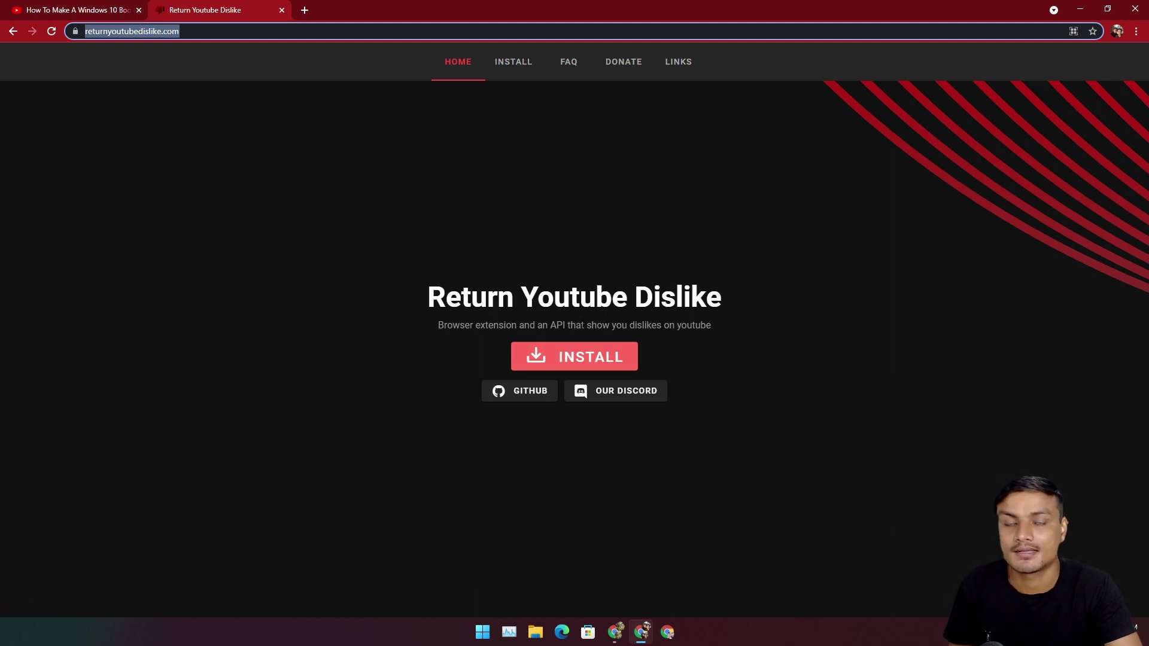
pyautogui.click(583, 358)
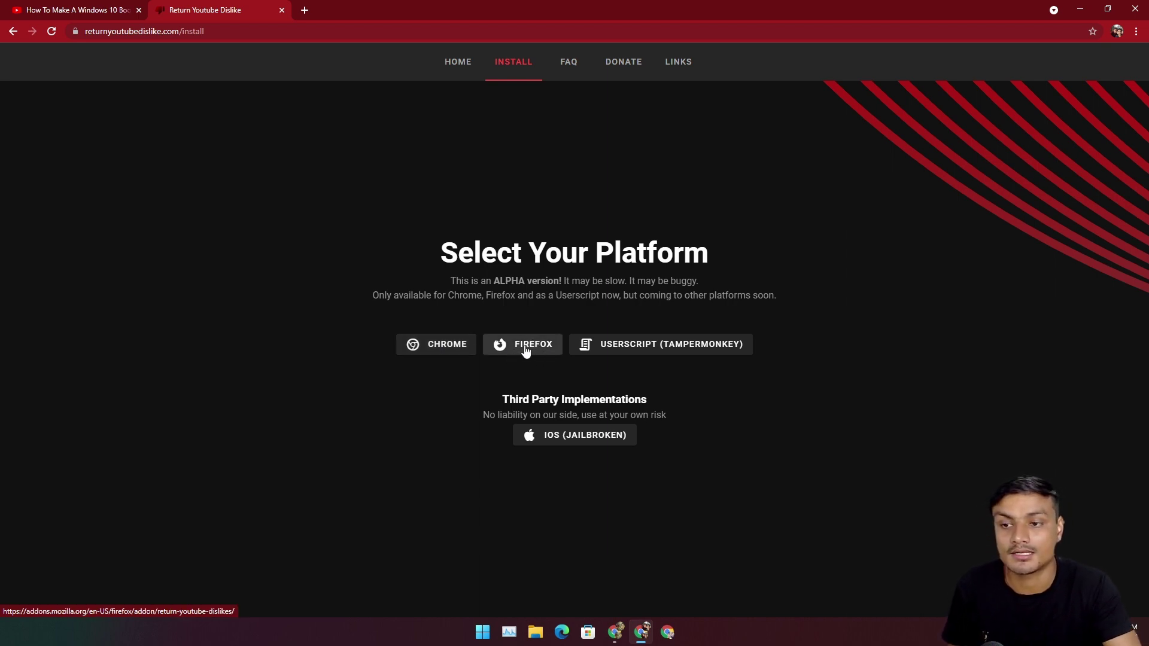
# - Add Return YouTube Dislike to Chrome from the Web Store, then close the store tab
pyautogui.click(436, 349)
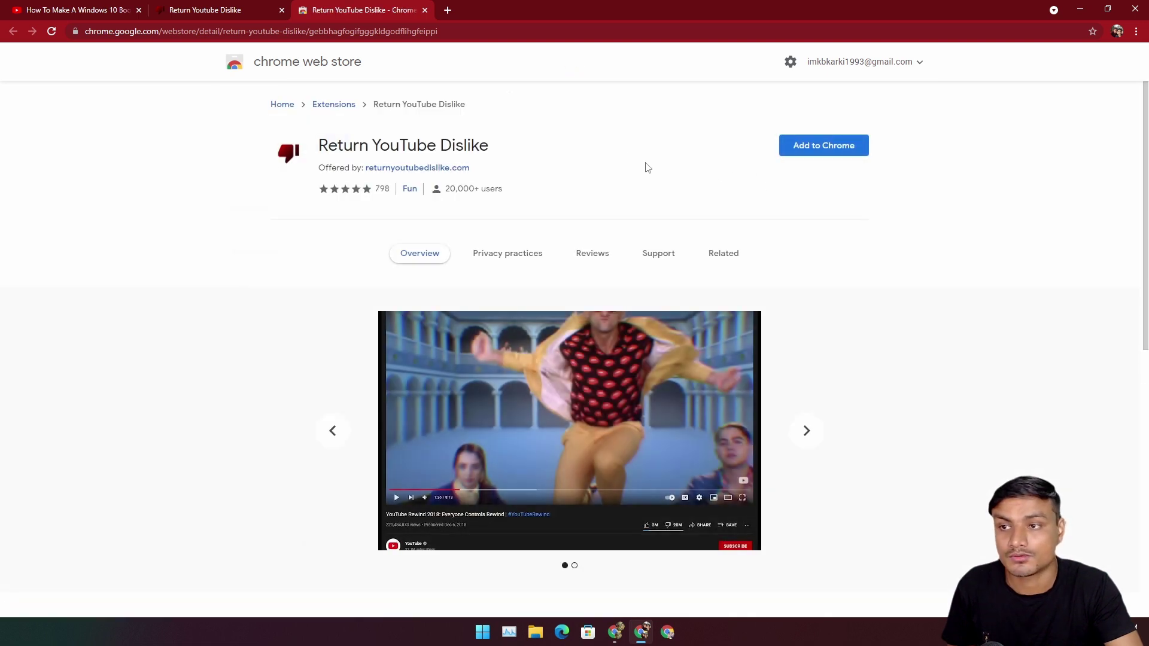
pyautogui.click(814, 146)
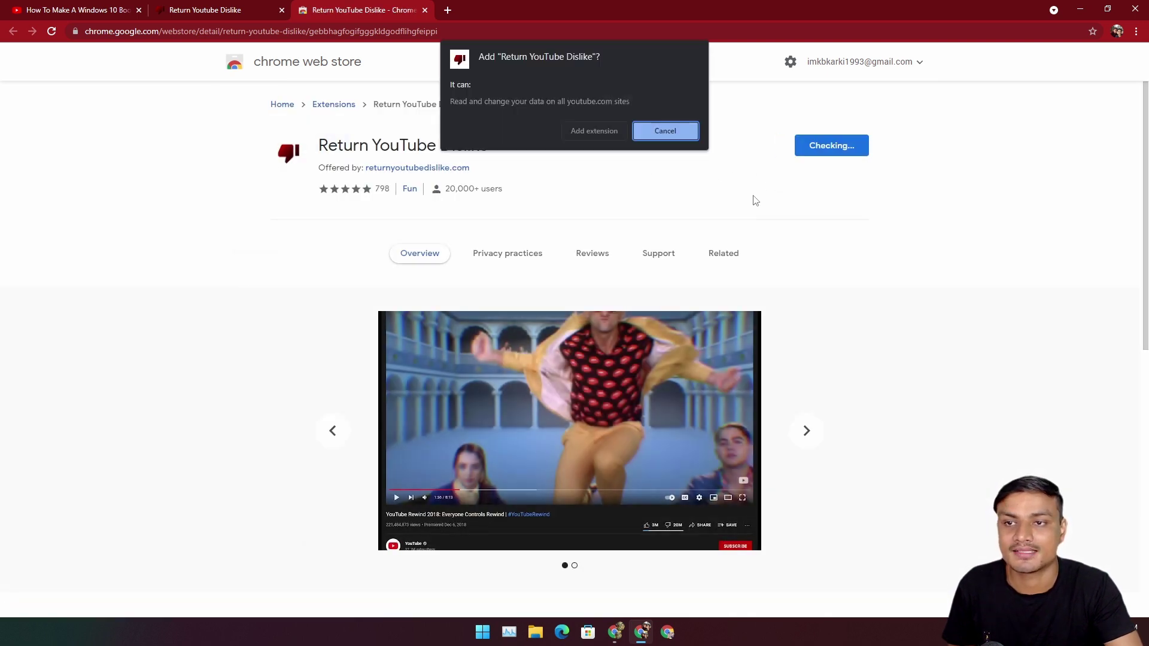
pyautogui.click(594, 130)
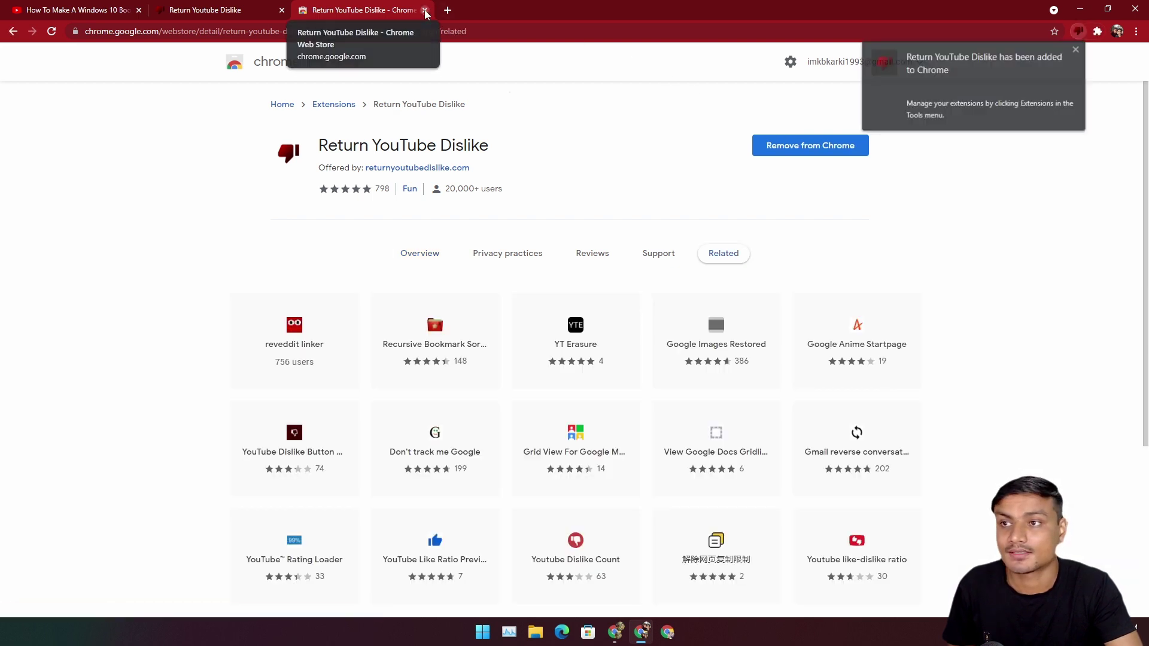
pyautogui.click(426, 11)
# - Reload the bootable USB video so it shows 2.7K dislikes, then pause it
pyautogui.click(76, 10)
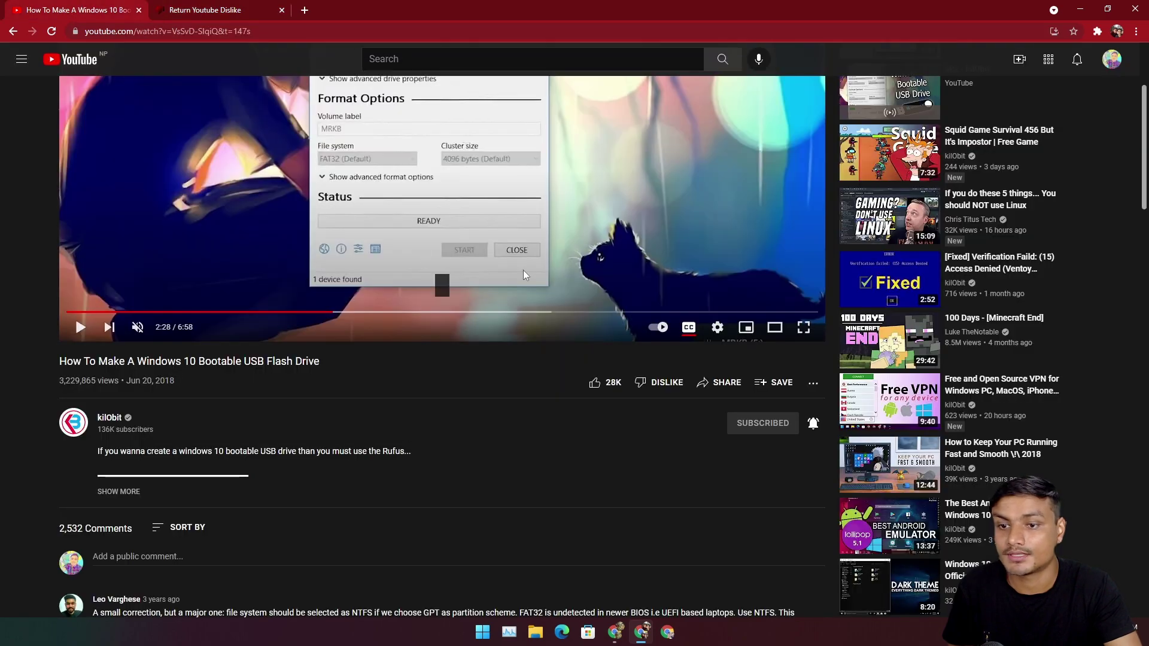
pyautogui.scroll(2, 475, 326)
pyautogui.scroll(-3, 469, 324)
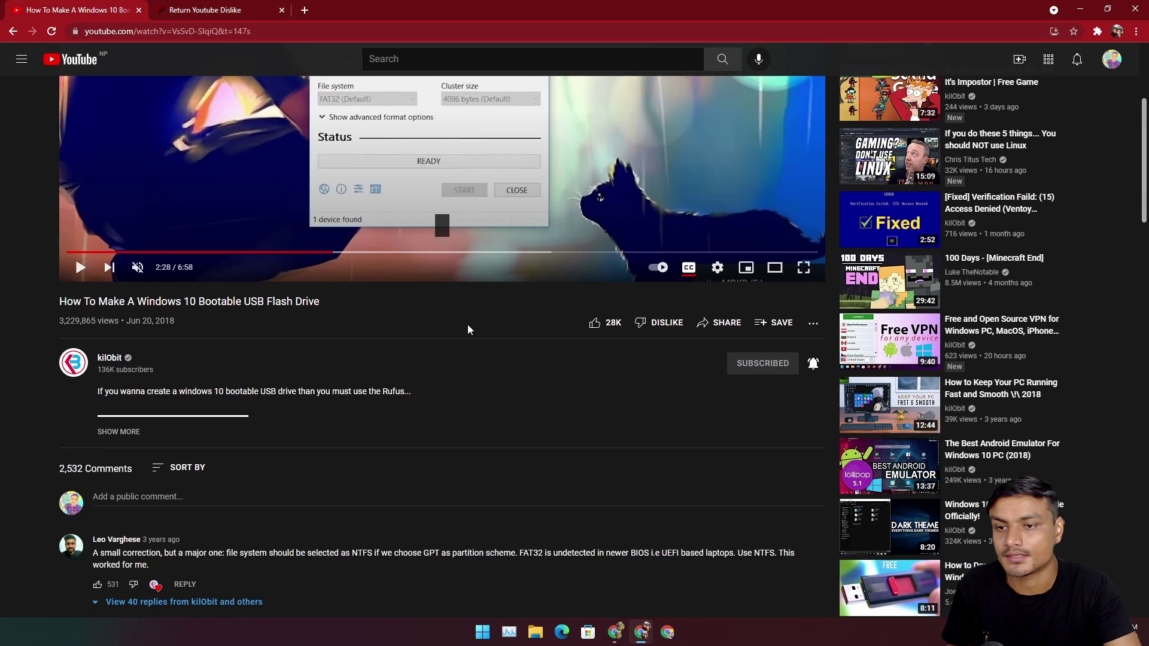
pyautogui.scroll(1, 468, 325)
pyautogui.scroll(2, 467, 324)
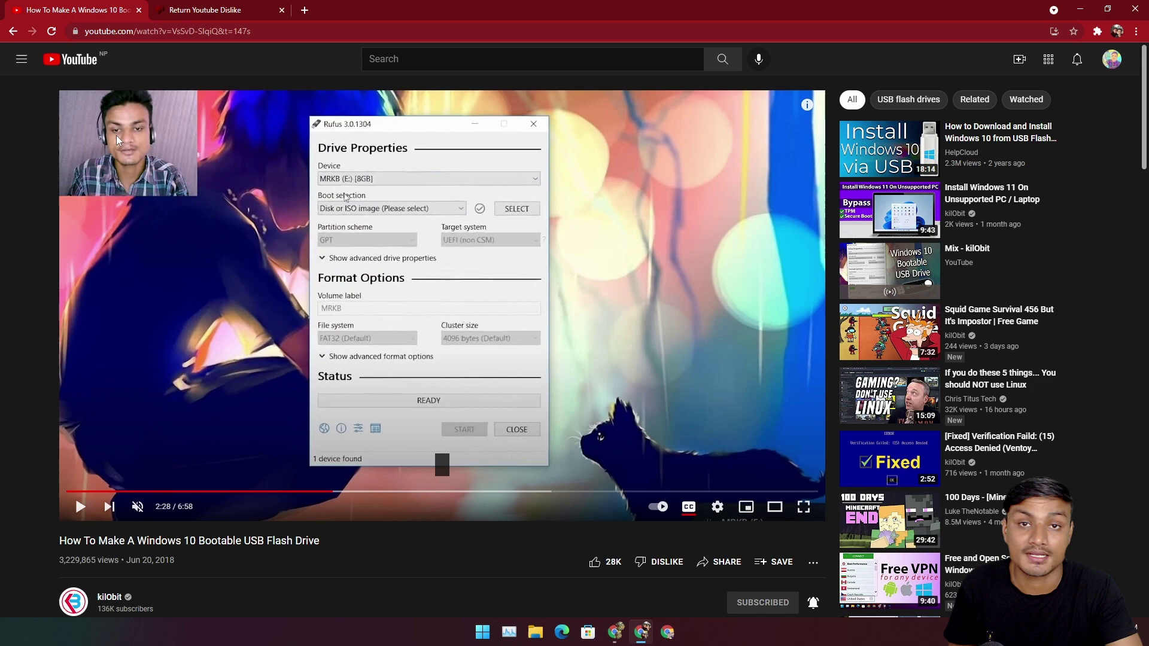
pyautogui.scroll(-2, 44, 141)
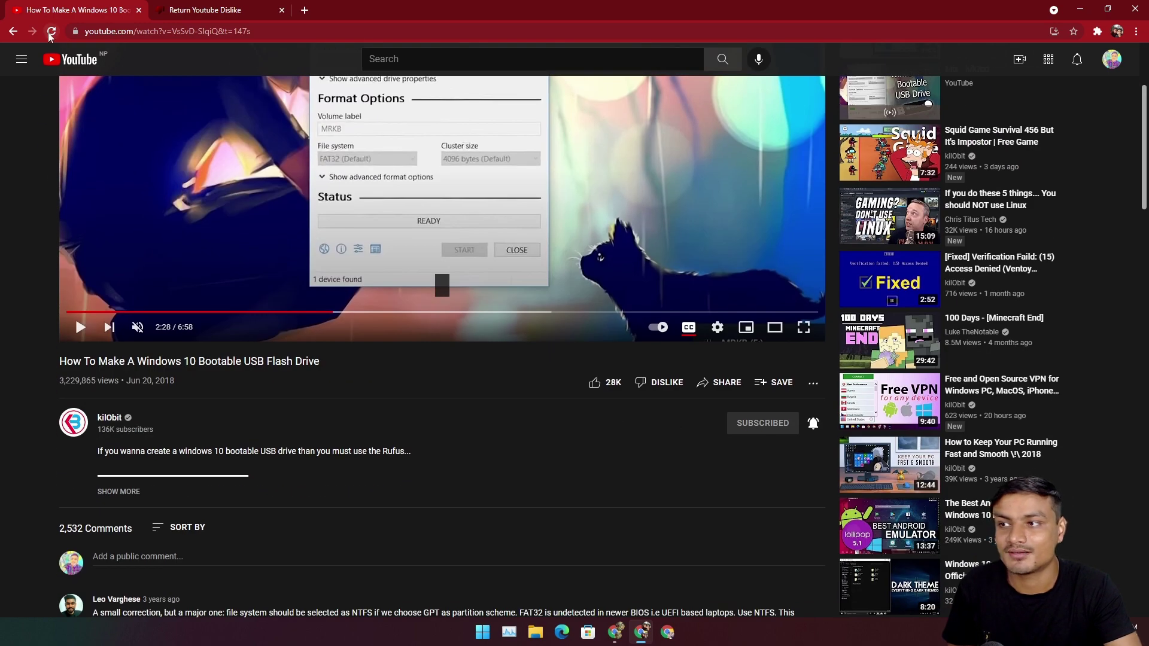
pyautogui.click(50, 33)
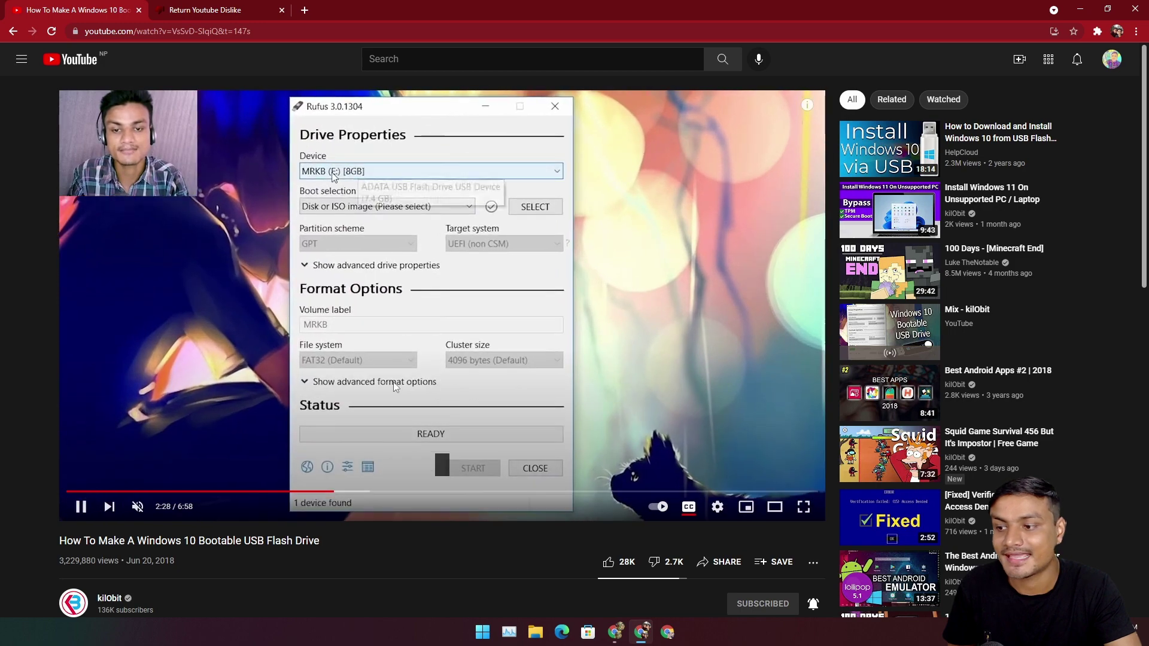
pyautogui.click(398, 380)
pyautogui.scroll(-3, 442, 380)
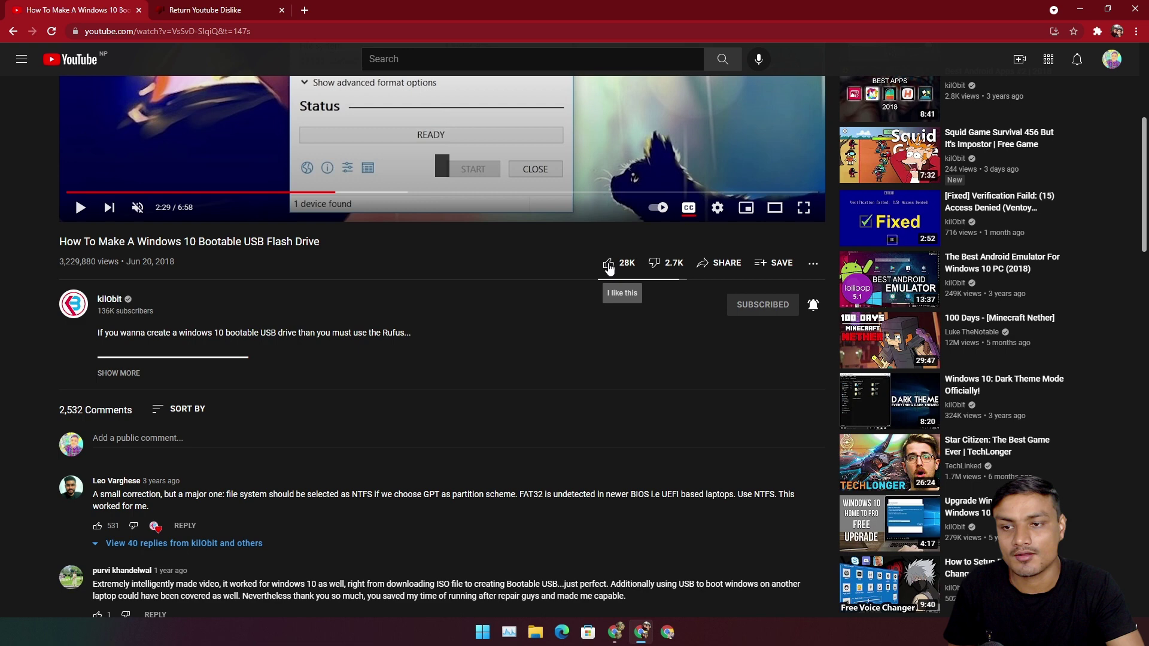
pyautogui.scroll(2, 446, 314)
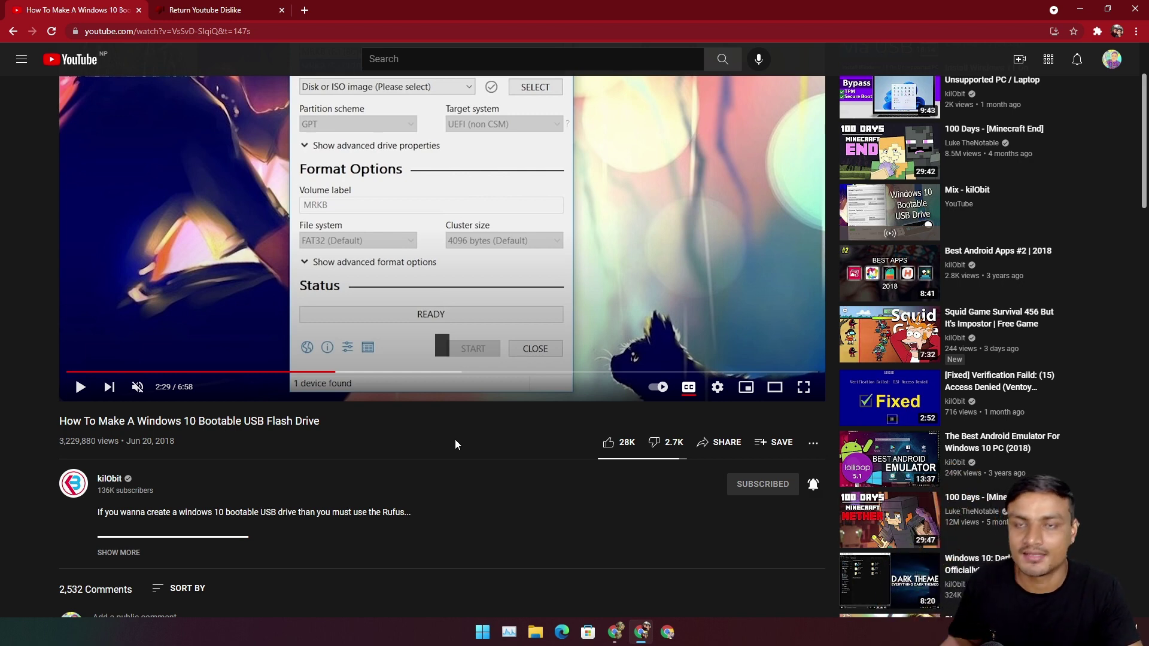
# - Switch between the video and the site tabs, then return the site to its home page
pyautogui.click(219, 13)
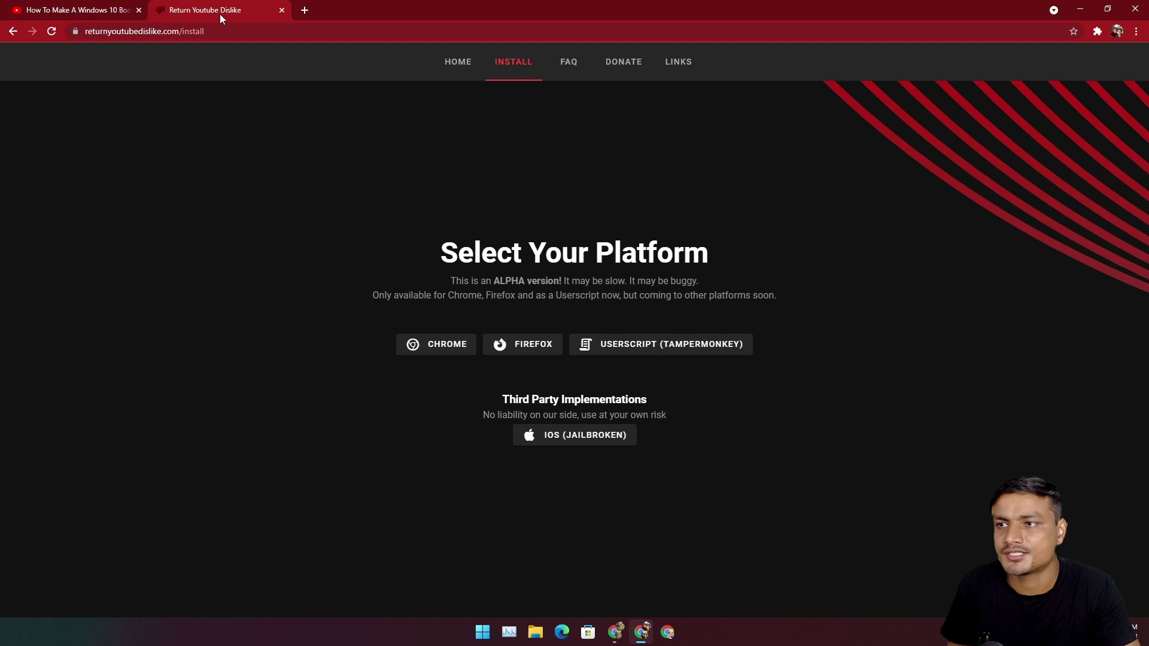
pyautogui.click(79, 12)
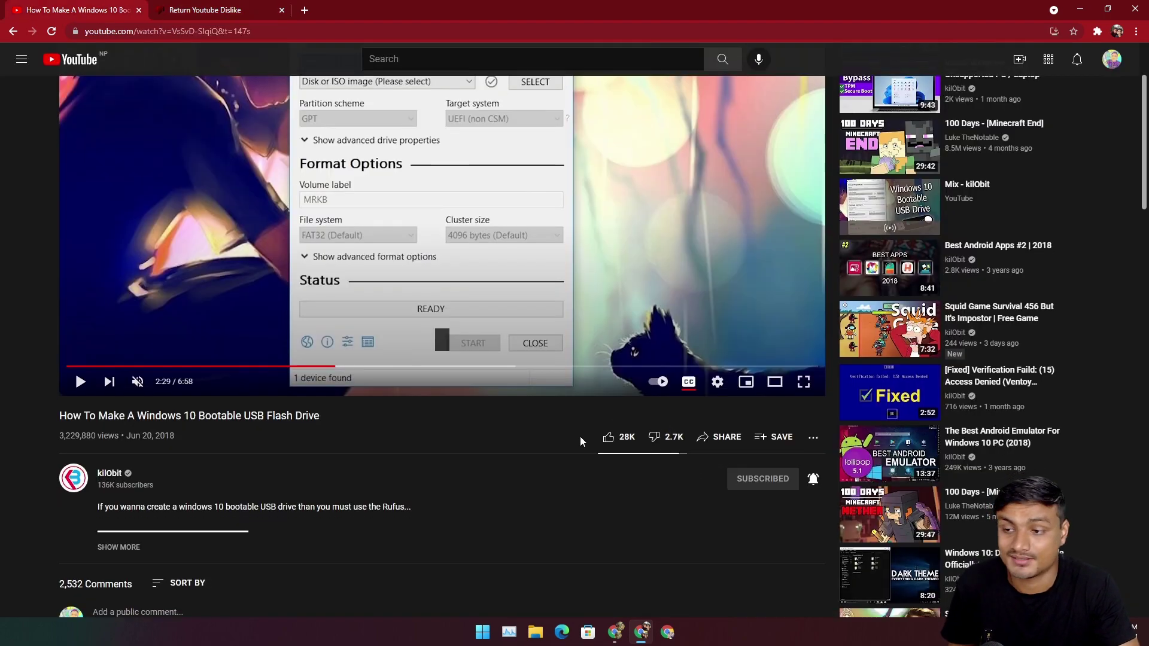
pyautogui.scroll(-1, 581, 436)
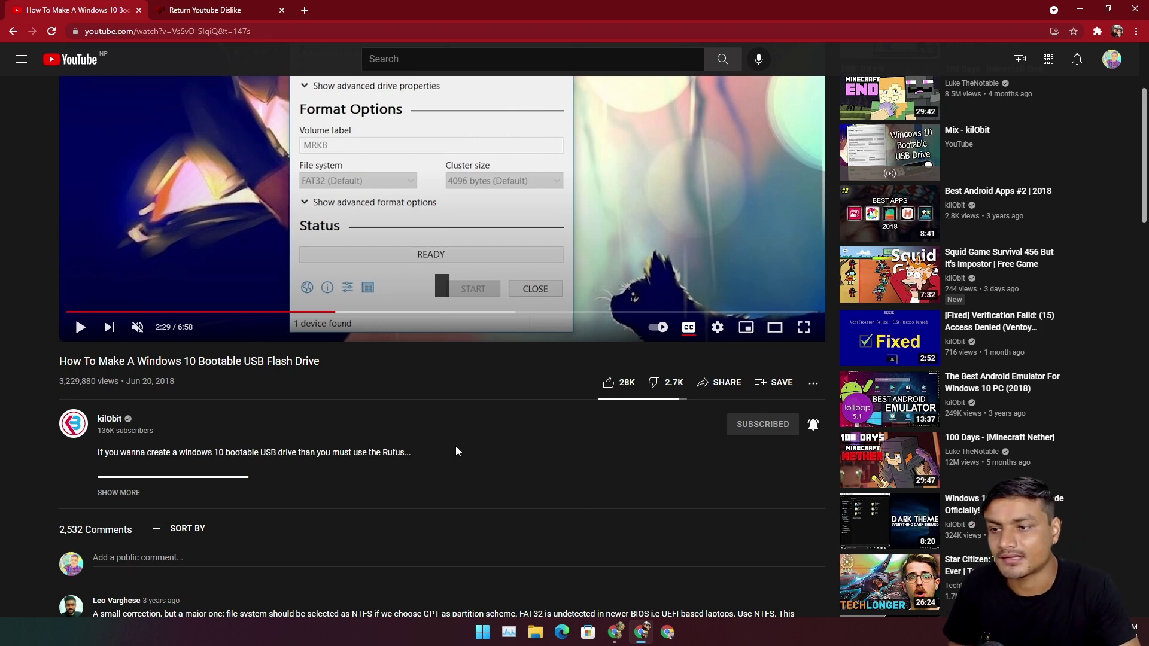
pyautogui.click(231, 13)
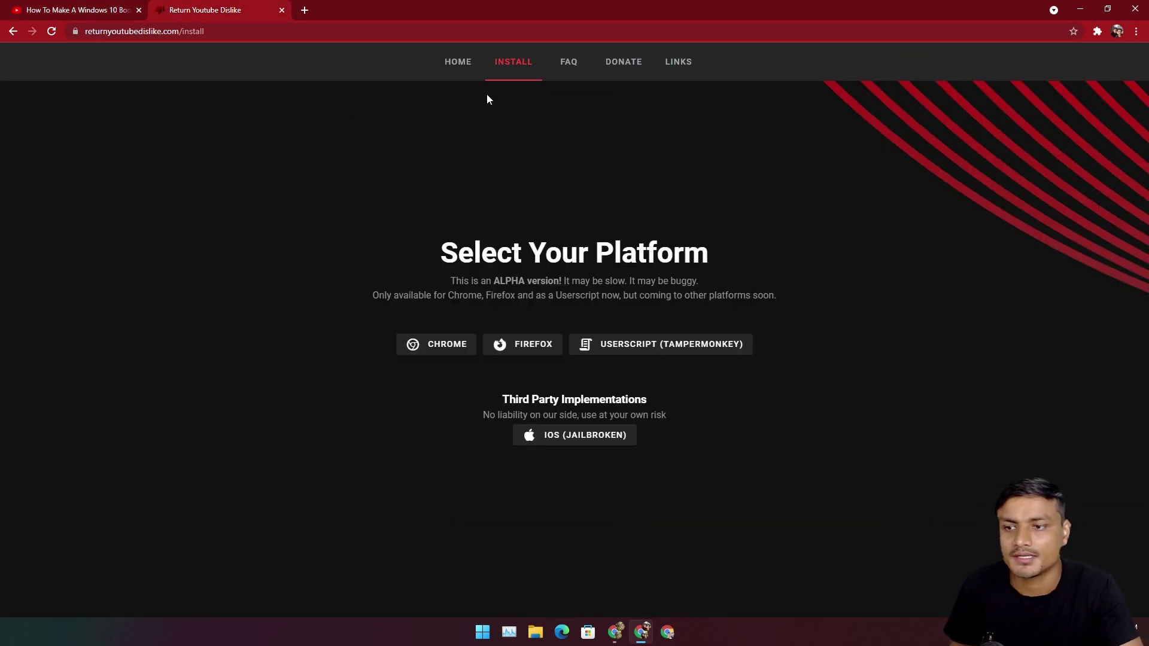
pyautogui.click(455, 63)
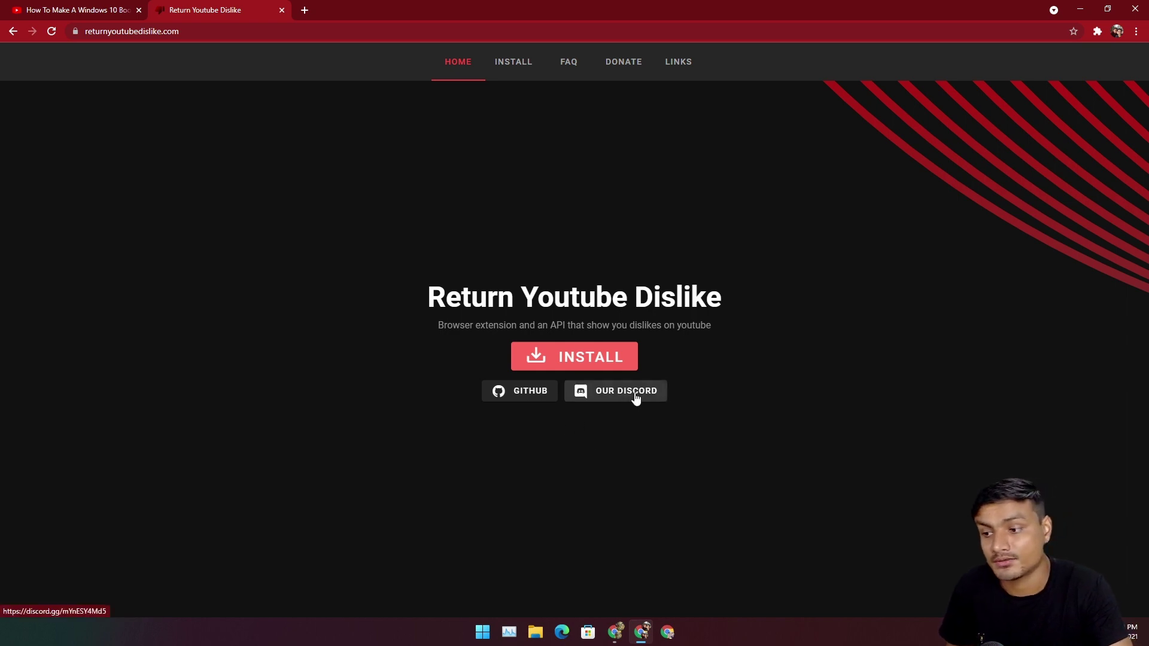
# - Open the return-youtube-dislike GitHub repository, read the README, and return to the install page
pyautogui.click(527, 394)
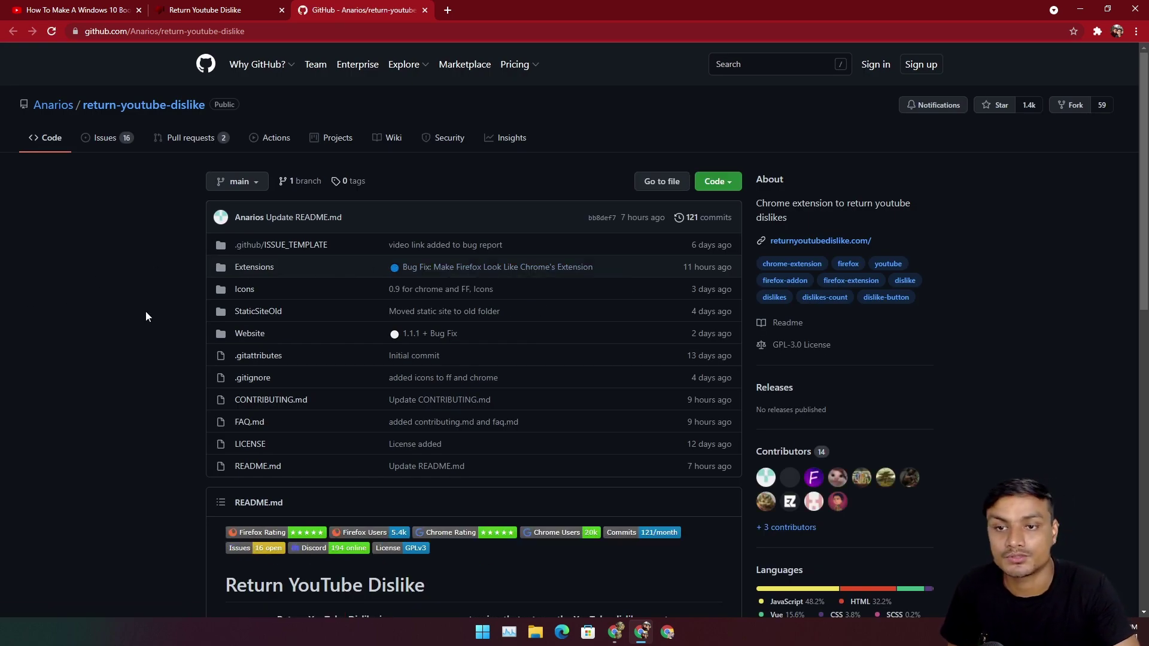
pyautogui.scroll(-3, 113, 339)
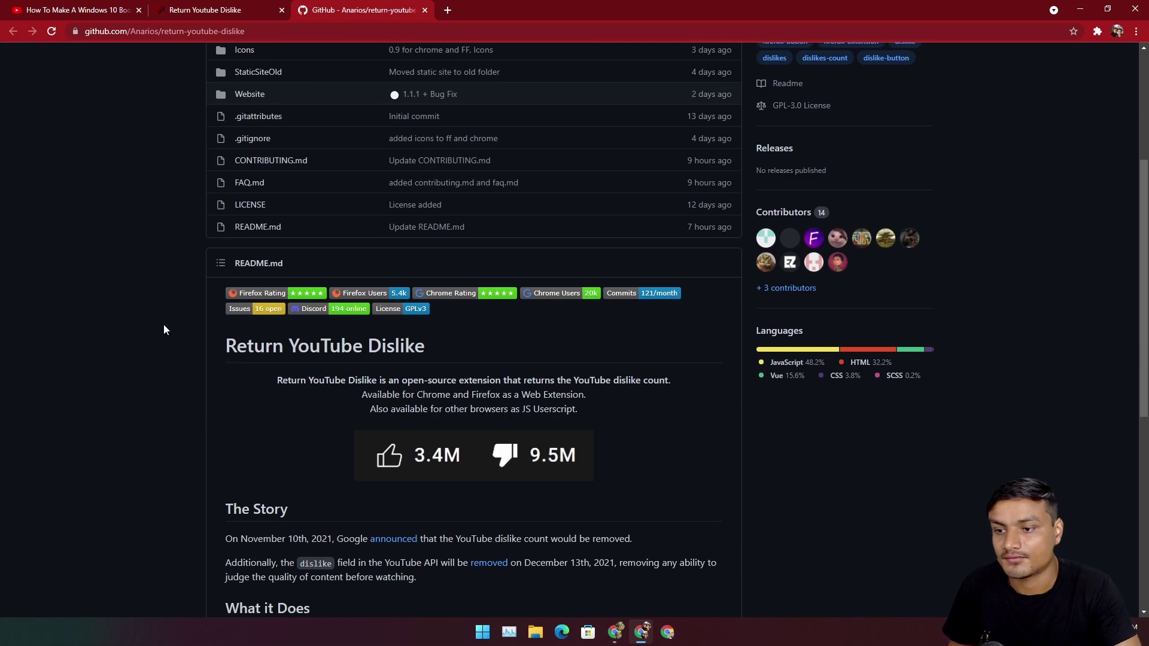
pyautogui.scroll(-1, 163, 330)
pyautogui.scroll(-2, 164, 330)
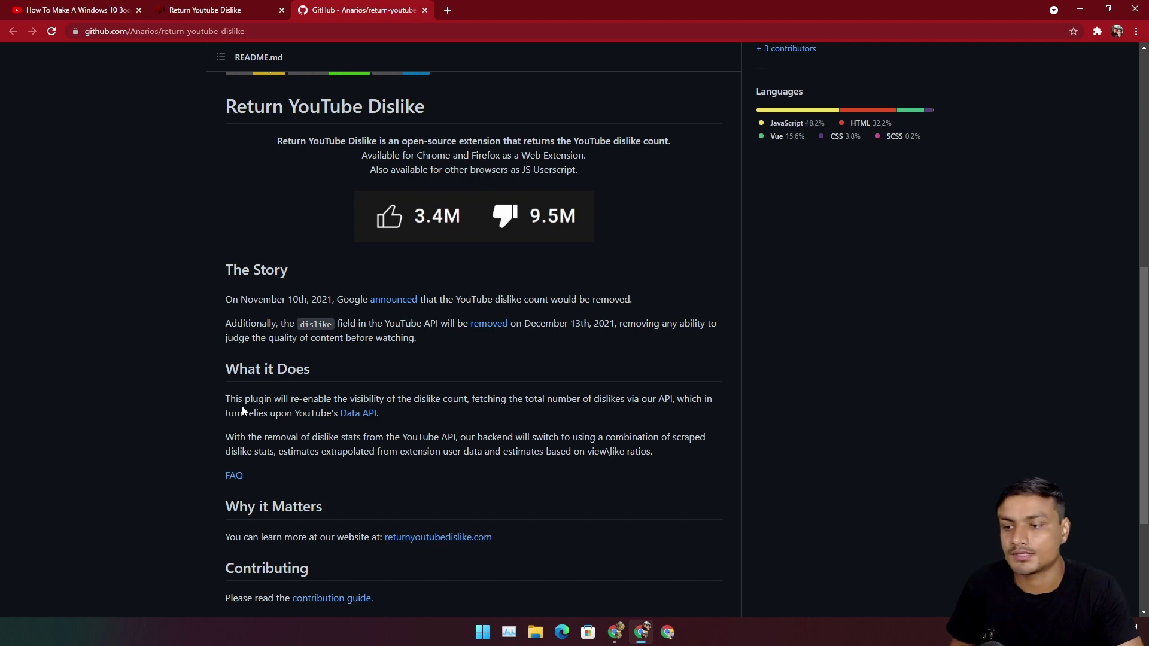
pyautogui.scroll(-3, 245, 403)
pyautogui.hotkey('ctrl', 'shift', 'Tab')
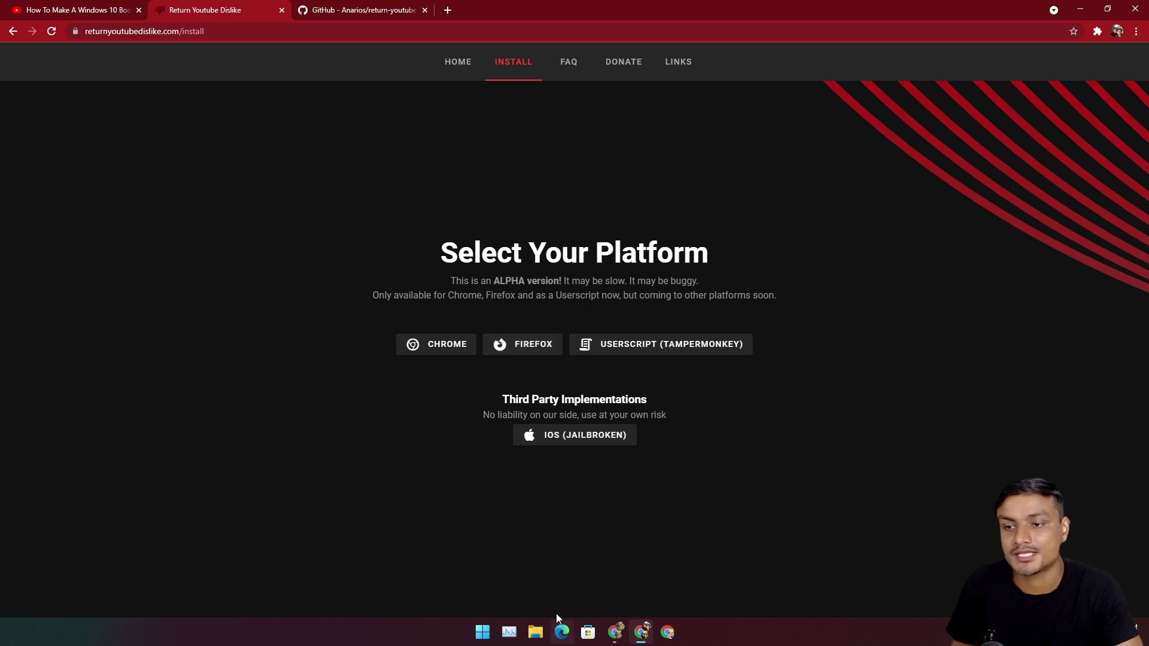
# - Check the Chrome store listing, close the store, GitHub and site tabs, then open Master Oogway
pyautogui.click(435, 348)
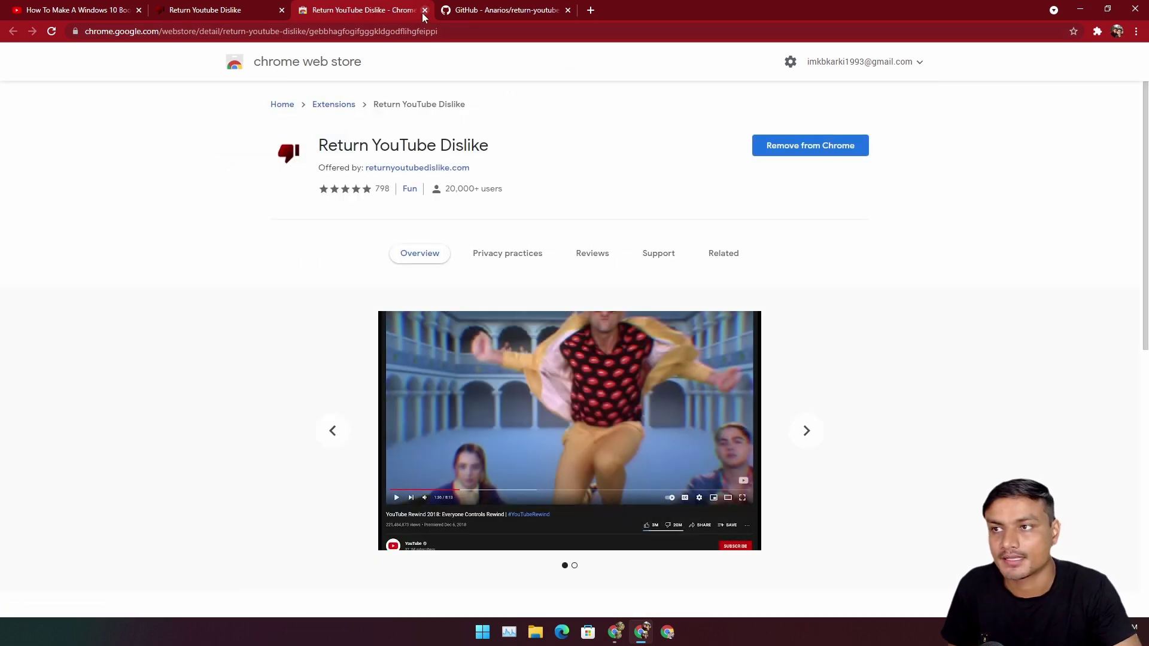
pyautogui.click(424, 11)
pyautogui.click(383, 12)
pyautogui.click(425, 10)
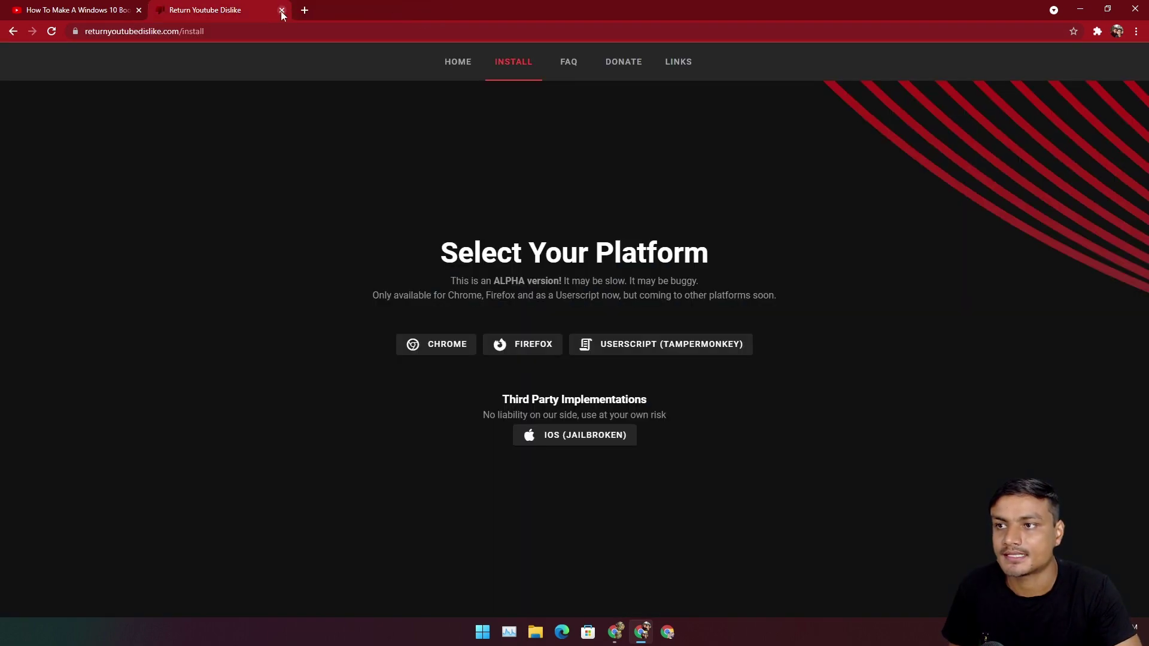
pyautogui.click(281, 10)
pyautogui.hotkey('alt', 'Left')
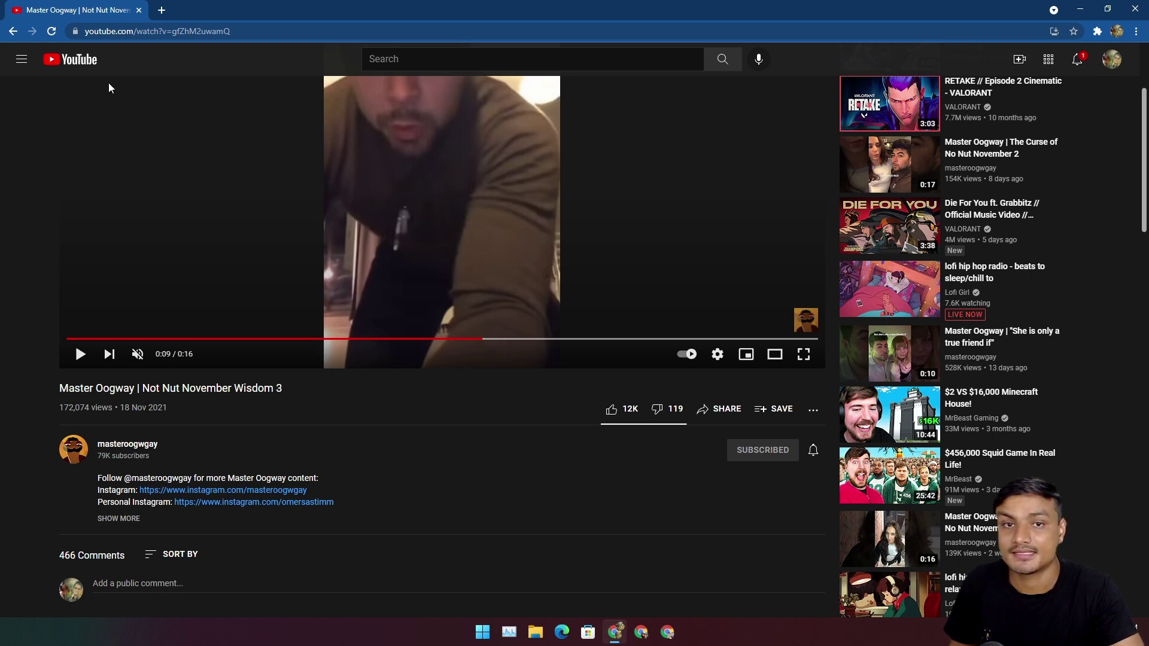
# - Review the installed extensions, then reload the Master Oogway video, which still shows 119 dislikes
pyautogui.click(1136, 30)
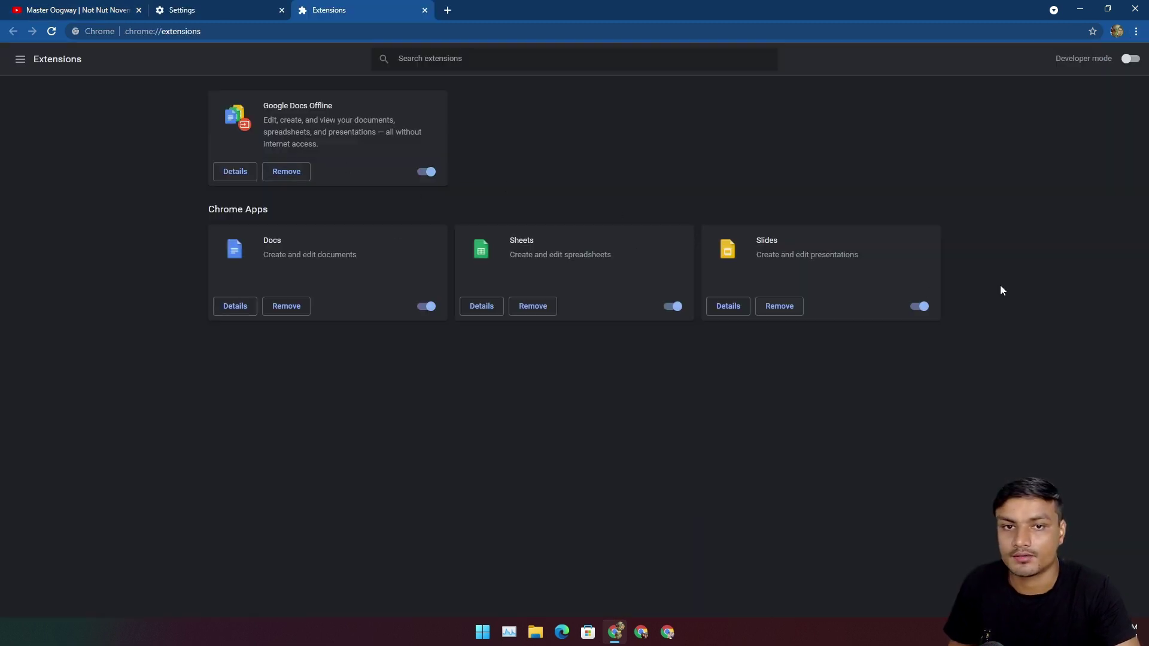
pyautogui.click(79, 11)
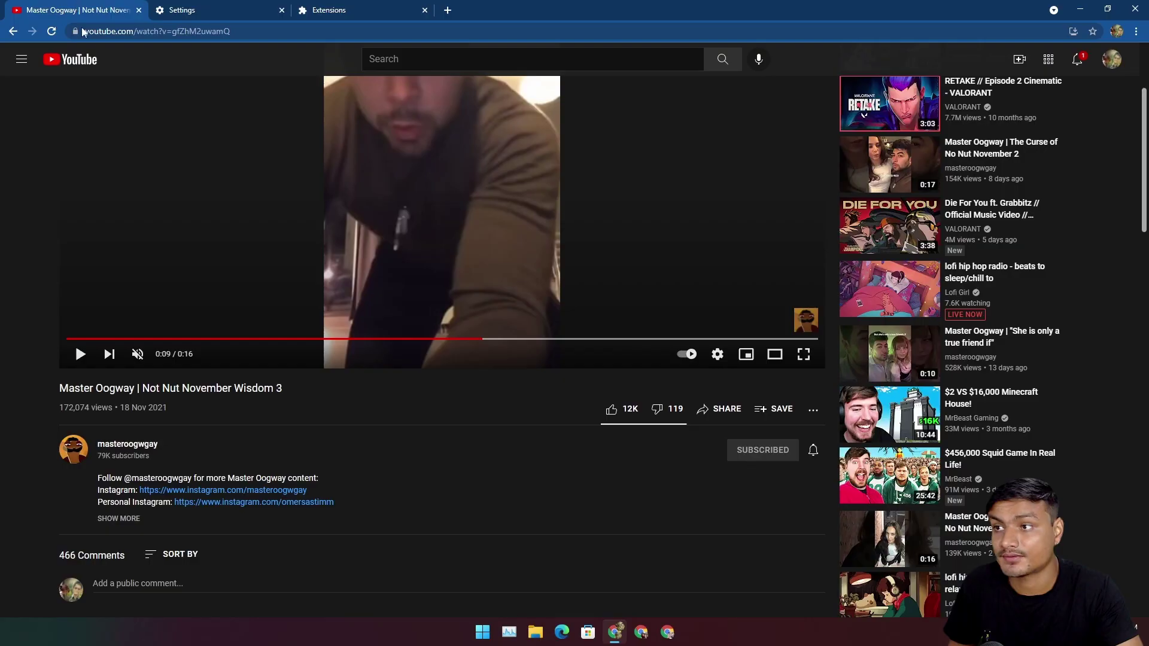
pyautogui.click(50, 34)
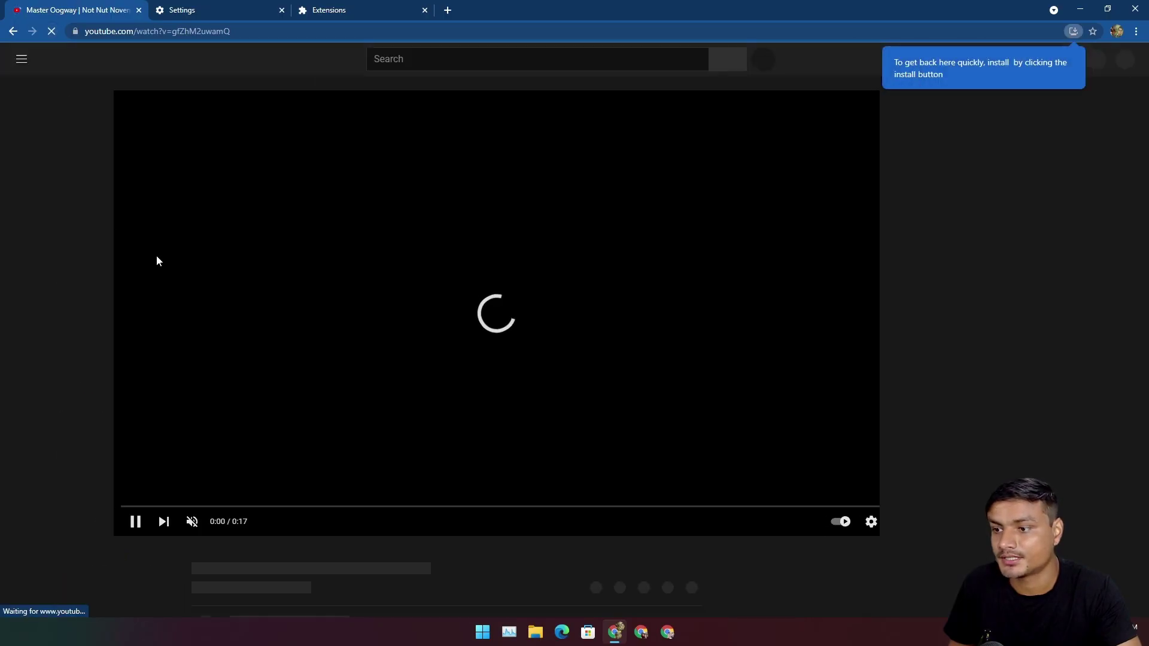
pyautogui.scroll(-3, 179, 323)
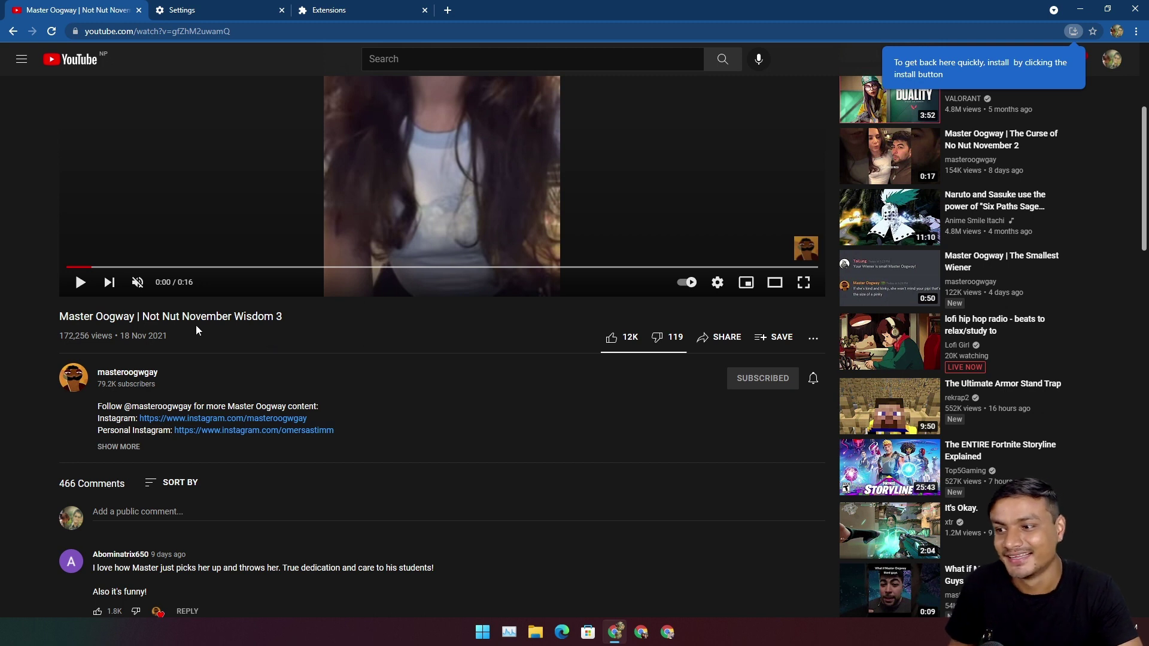
pyautogui.scroll(-2, 144, 288)
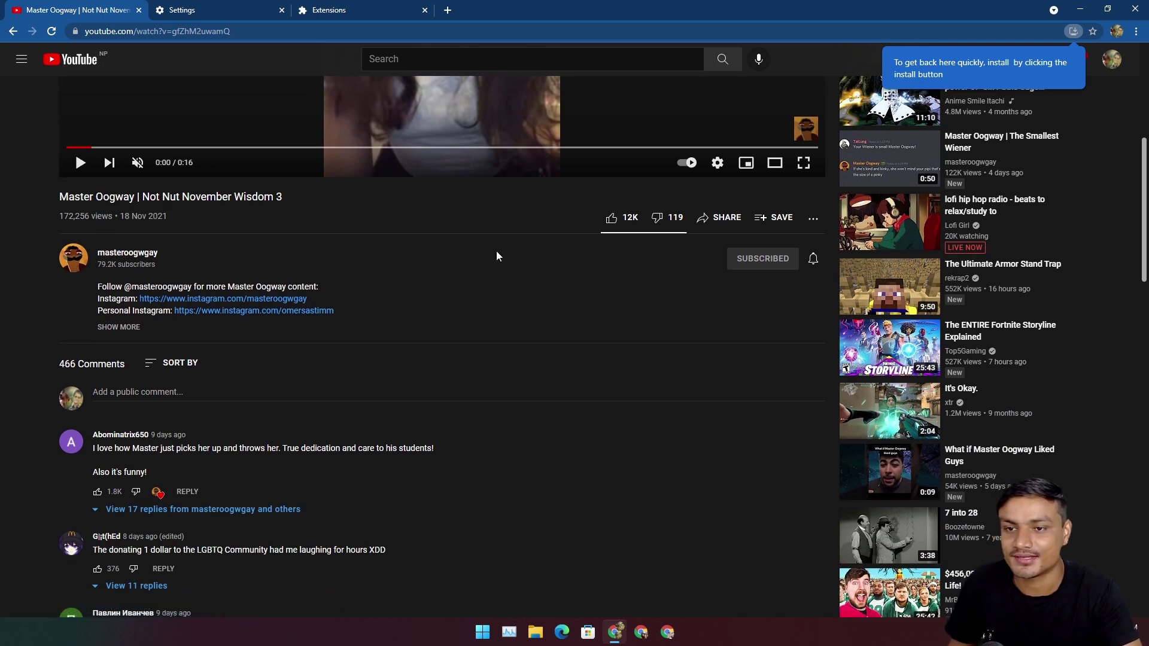
# - Close the Extensions tab so the Settings and YouTube tabs remain
pyautogui.click(224, 10)
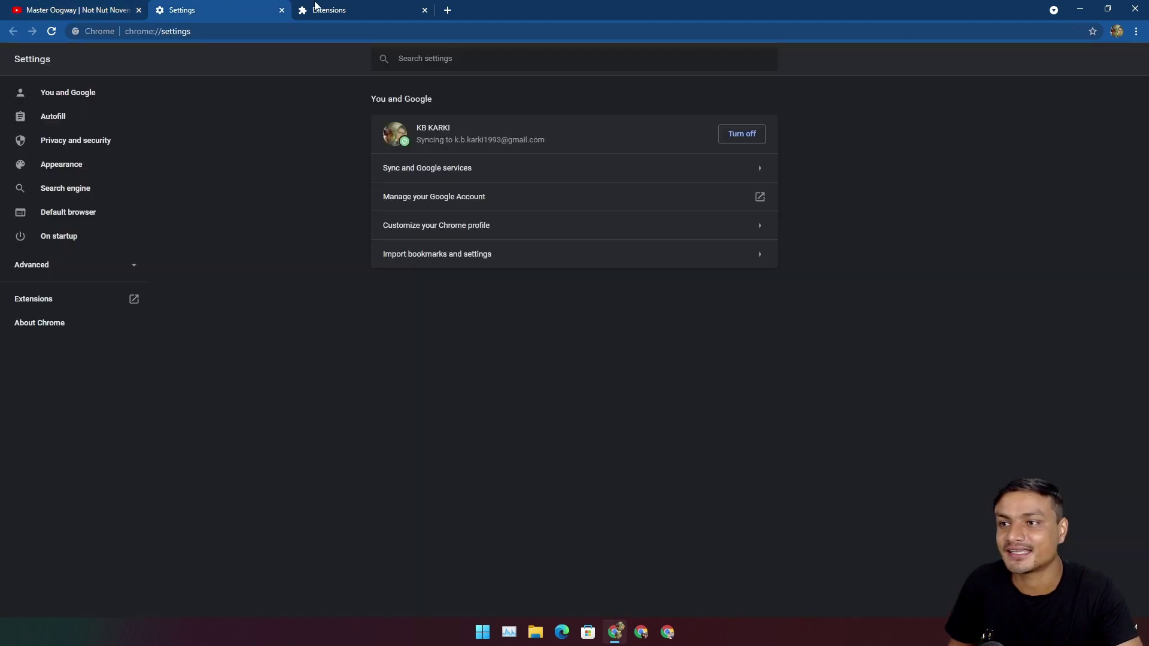
pyautogui.click(328, 10)
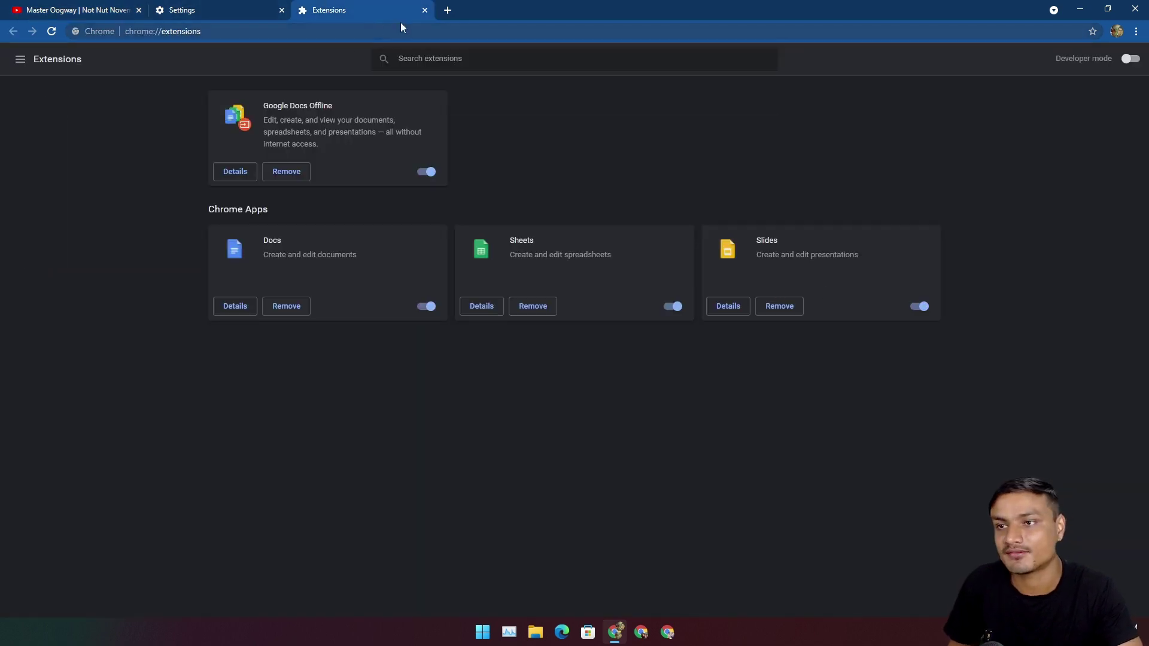
pyautogui.click(425, 10)
# - Close the Settings tab and the last YouTube tab, shutting Chrome down
pyautogui.click(281, 10)
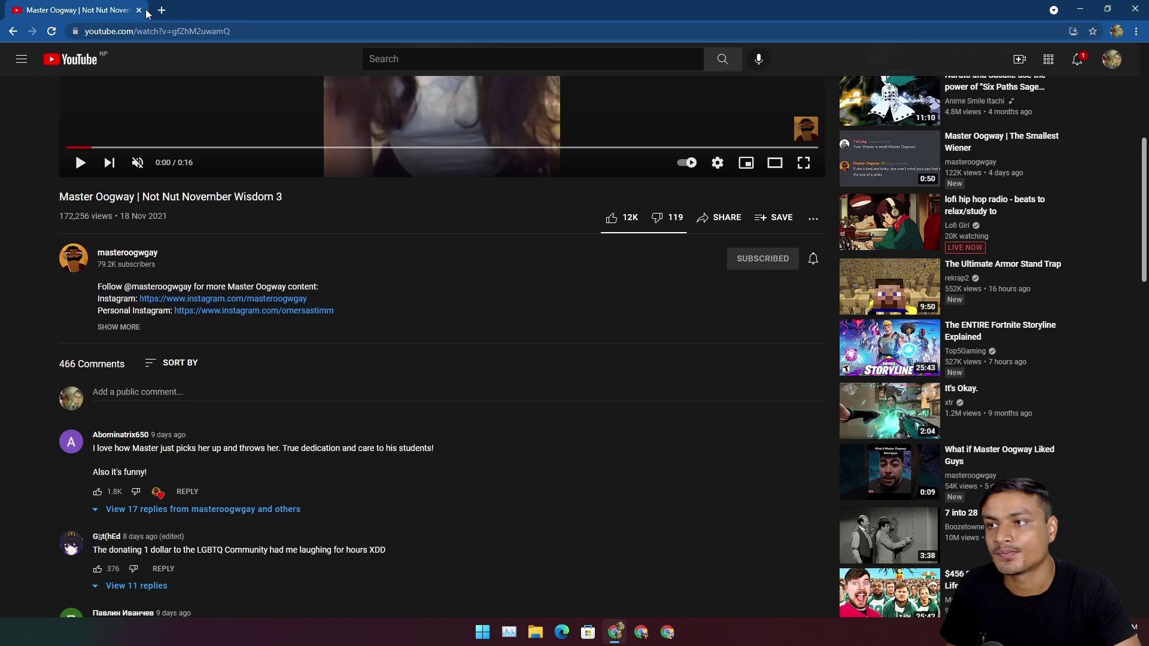
pyautogui.click(138, 10)
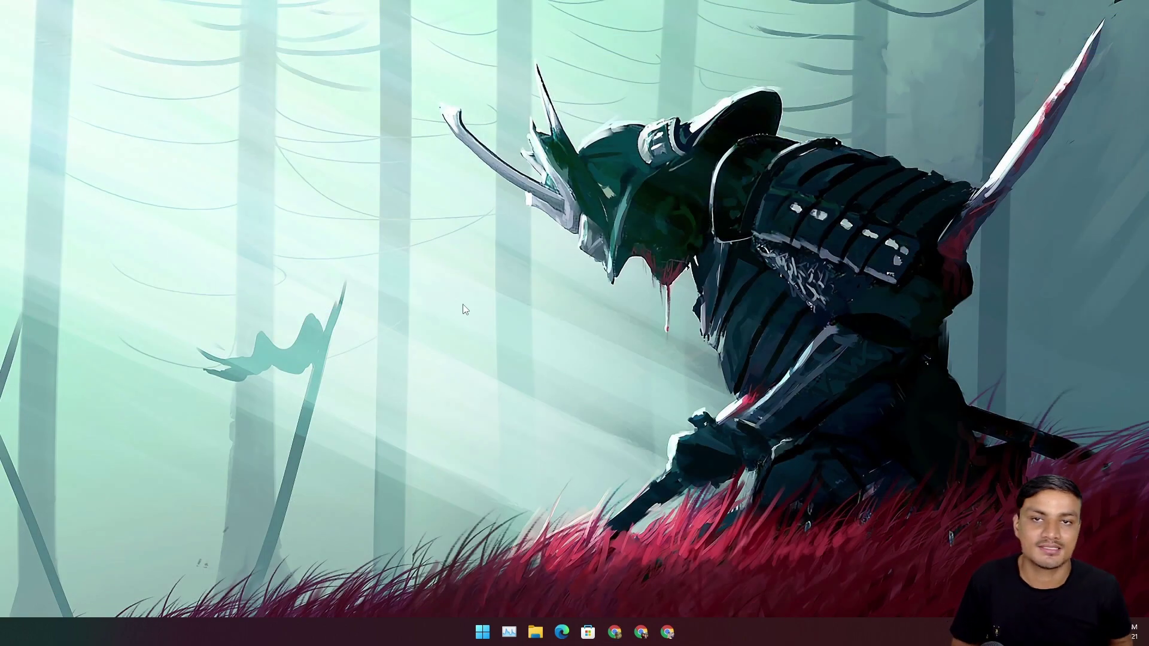